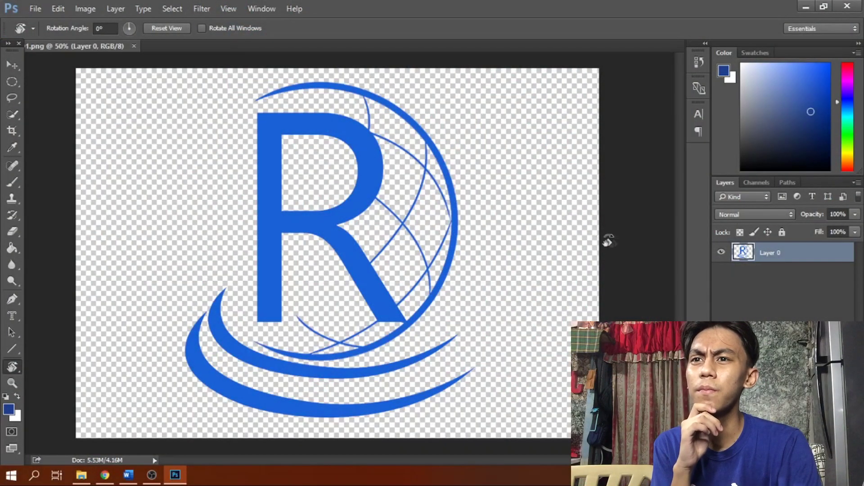
{"action": "left_click", "coordinate": [16, 70]}
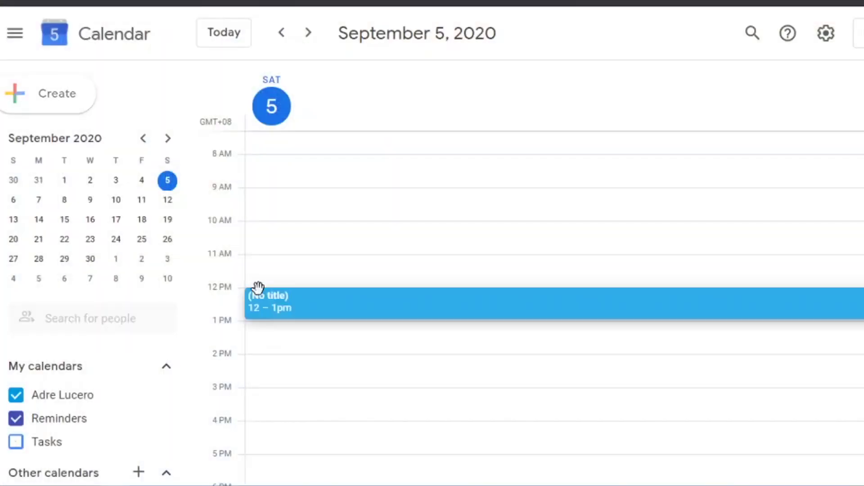
- Open the full details of the September 5, 2020 12–1 pm event and add Google Meet video conferencing
{"action": "left_click", "coordinate": [493, 360]}
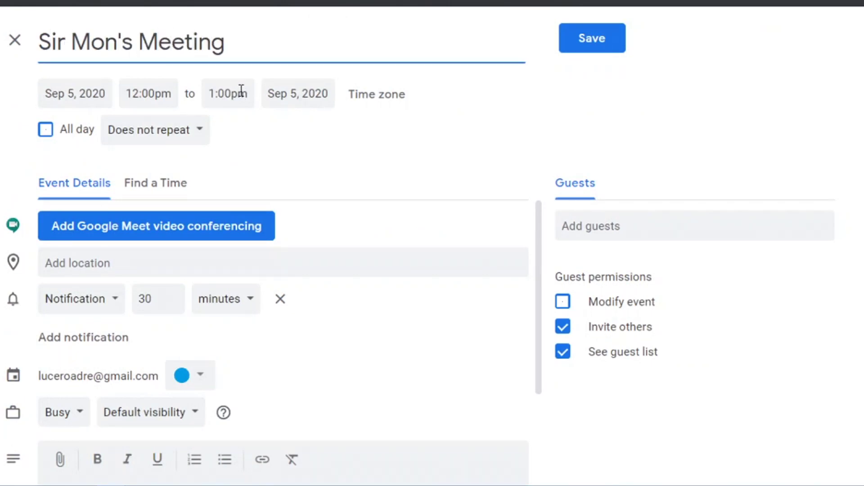
{"action": "left_click", "coordinate": [163, 234]}
- Upload LOGO1.png from the computer as an attachment to the event description
{"action": "scroll", "coordinate": [117, 347], "scroll_direction": "down", "scroll_amount": 3}
{"action": "left_click", "coordinate": [61, 324]}
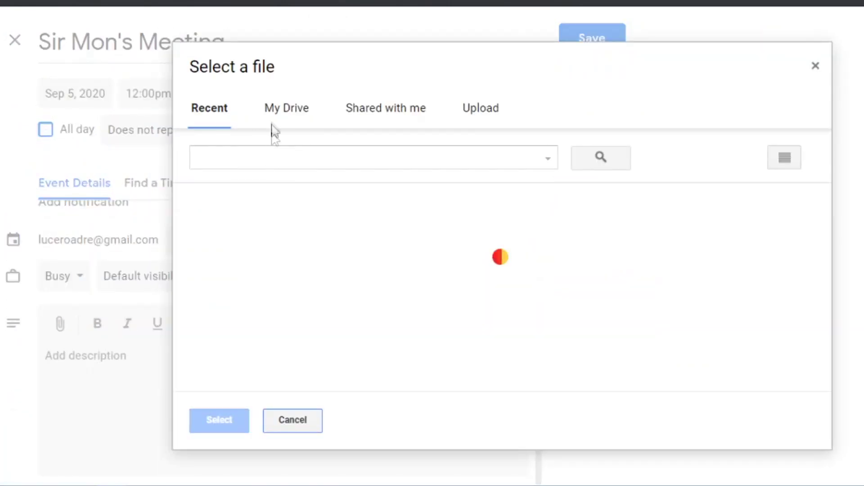
{"action": "left_click", "coordinate": [480, 108]}
{"action": "key", "text": "alt+Tab"}
{"action": "left_click_drag", "start_coordinate": [347, 164], "coordinate": [423, 332]}
{"action": "left_click", "coordinate": [222, 430]}
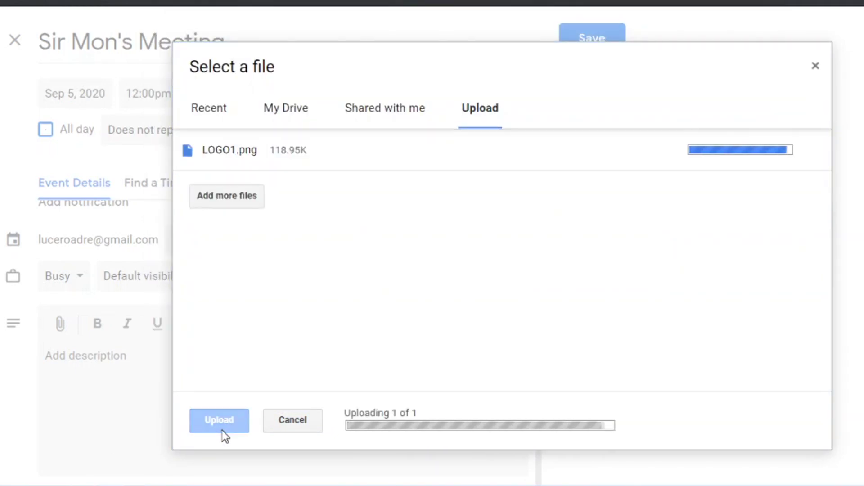
- Add the suggested school e-mail contact as a guest of the event
{"action": "left_click", "coordinate": [616, 227]}
{"action": "type", "text": "rl"}
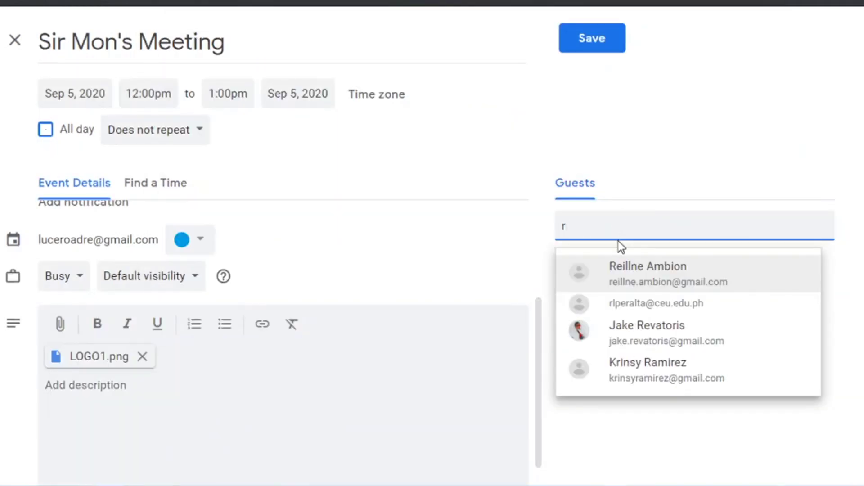
{"action": "left_click", "coordinate": [621, 270]}
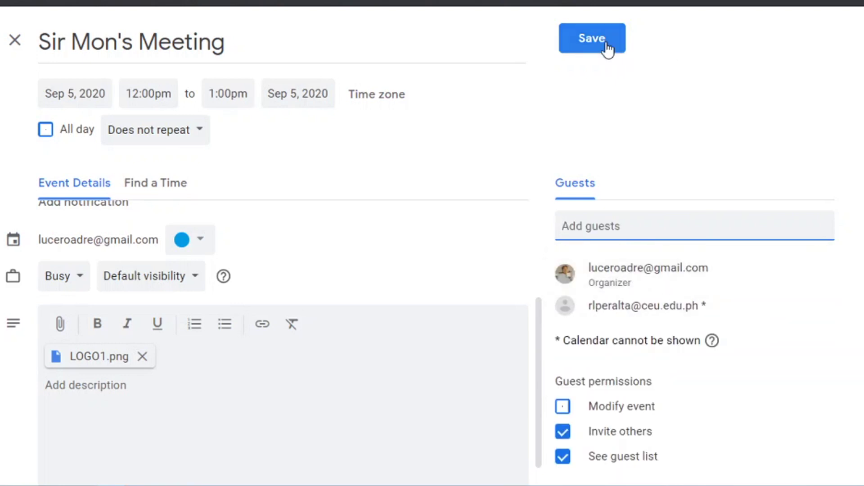
- Save the event and send the guest's invitation, sharing the attached file with View access
{"action": "left_click", "coordinate": [592, 39]}
{"action": "left_click", "coordinate": [658, 283]}
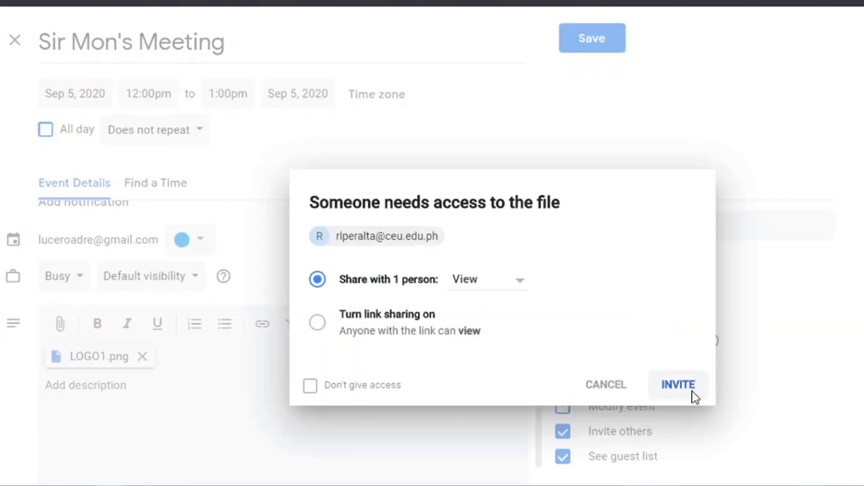
{"action": "left_click", "coordinate": [679, 385]}
{"action": "left_click", "coordinate": [507, 316]}
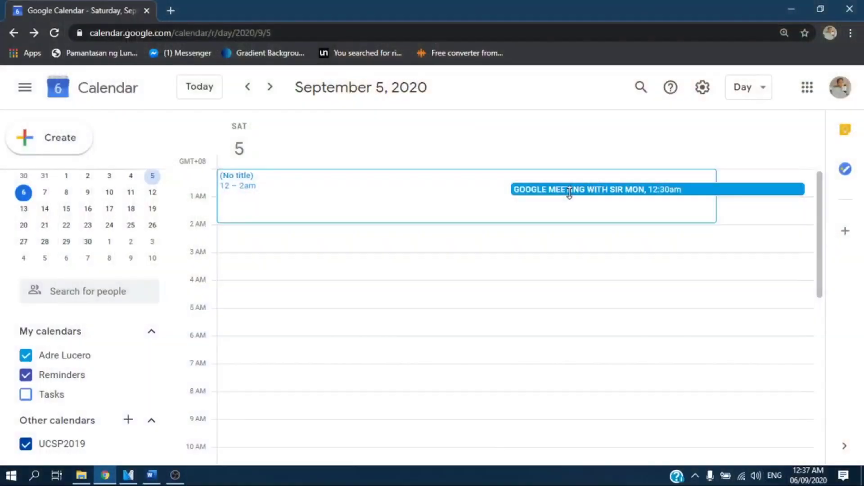
- Join the Google Meet call of the September 5 12:30am event and check its meeting details
{"action": "left_click", "coordinate": [569, 190]}
{"action": "left_click", "coordinate": [418, 200]}
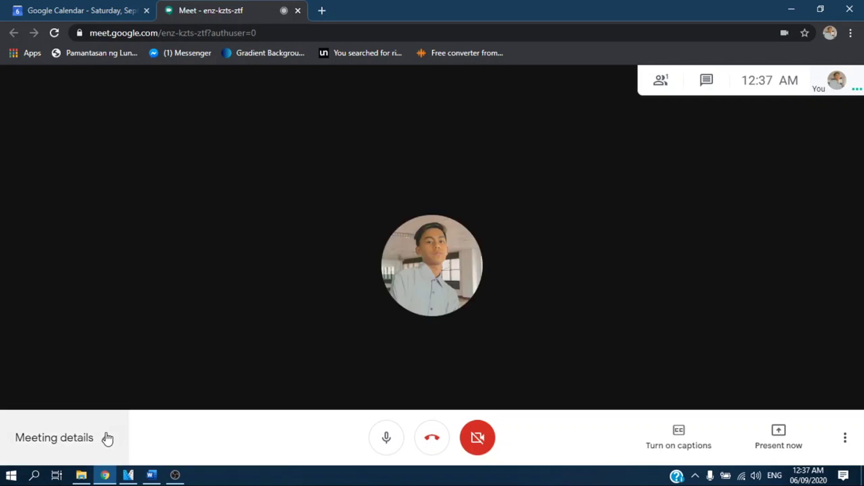
{"action": "left_click", "coordinate": [106, 439]}
{"action": "left_click", "coordinate": [107, 439]}
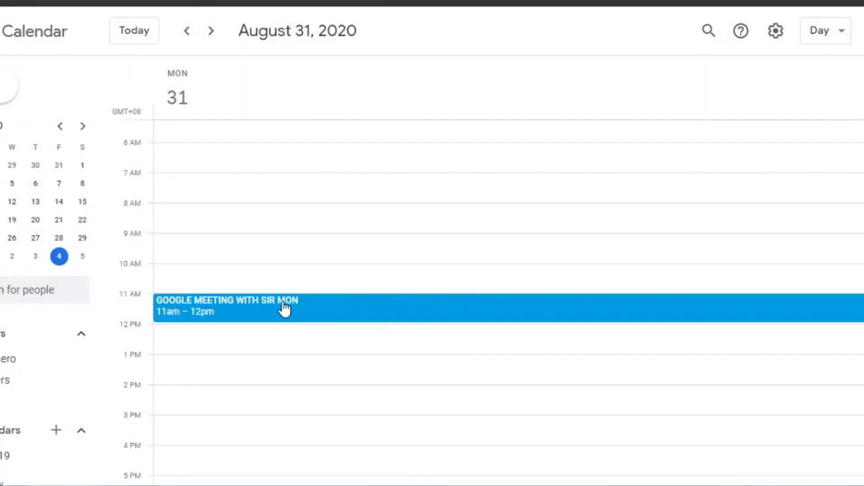
- Email the guest of the August 31, 2020 11am event a reminder of the Google Meeting scheduled today, with a copy to the organizer
{"action": "left_click", "coordinate": [284, 309]}
{"action": "left_click", "coordinate": [518, 100]}
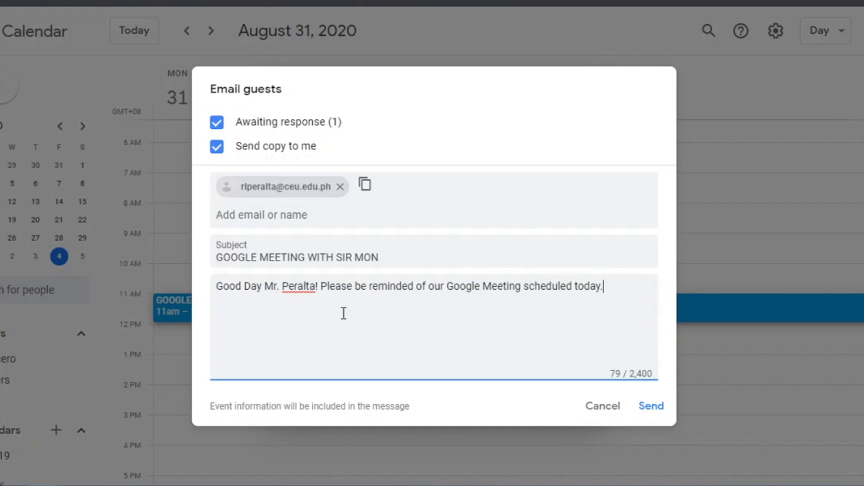
{"action": "left_click", "coordinate": [651, 407]}
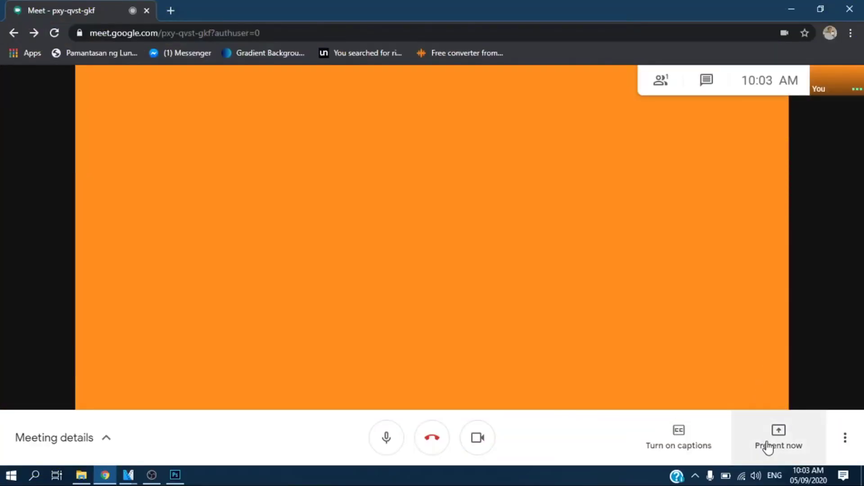
- Present the entire screen in the meeting, and stop sharing it
{"action": "left_click", "coordinate": [769, 446]}
{"action": "left_click", "coordinate": [739, 338]}
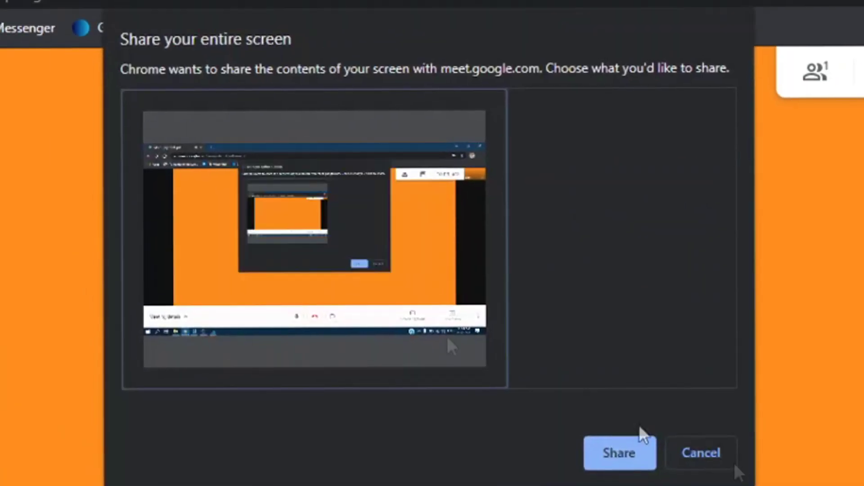
{"action": "left_click", "coordinate": [454, 302]}
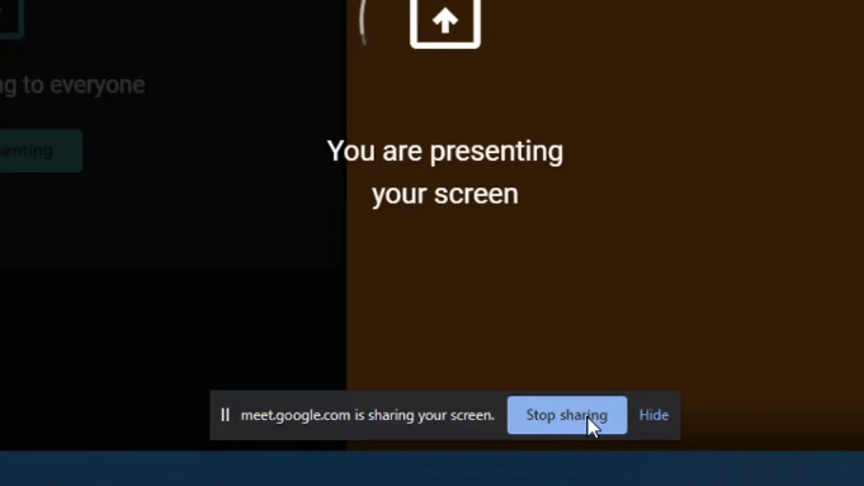
{"action": "left_click", "coordinate": [513, 448]}
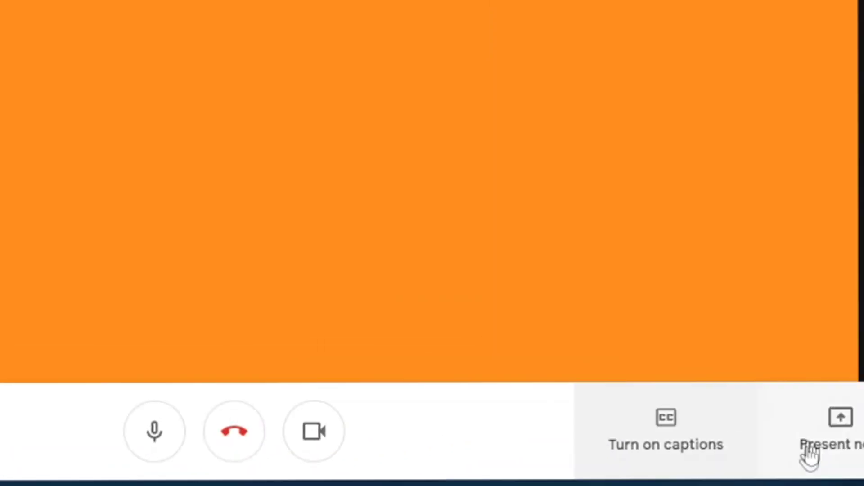
- Present the application window showing SIR MON.png in the meeting, and stop sharing it
{"action": "left_click", "coordinate": [697, 462]}
{"action": "left_click", "coordinate": [644, 311]}
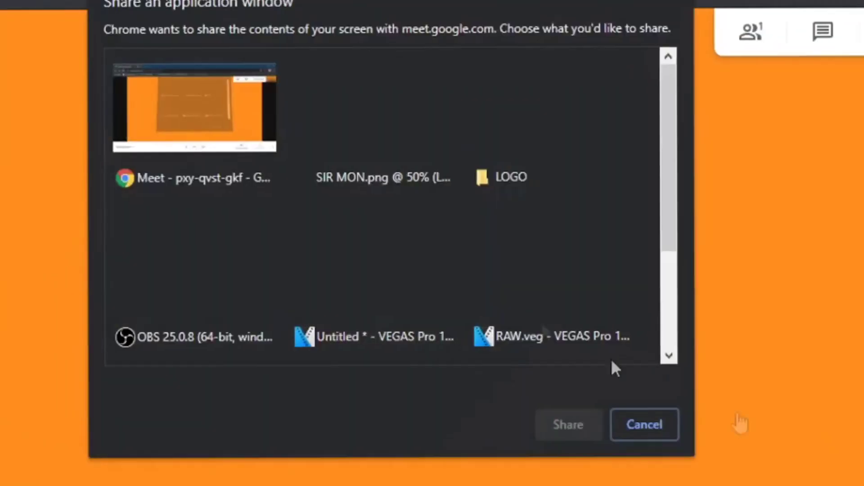
{"action": "left_click", "coordinate": [431, 172]}
{"action": "left_click", "coordinate": [522, 225]}
{"action": "left_click", "coordinate": [412, 305]}
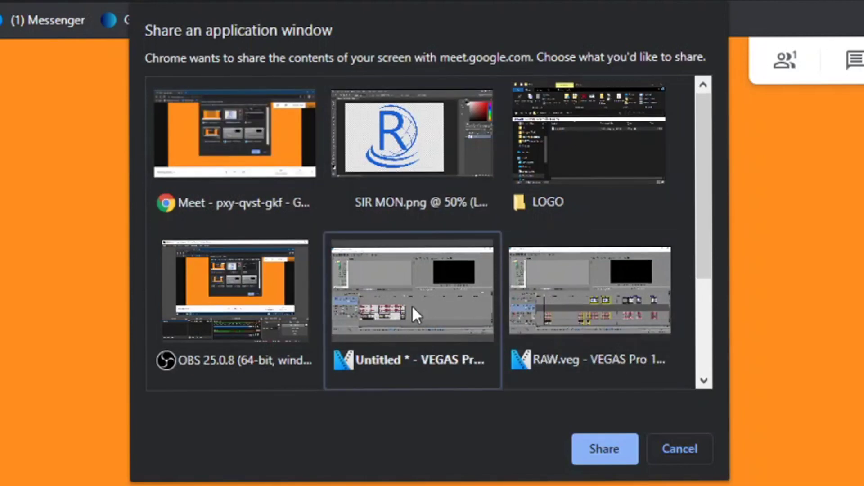
{"action": "left_click", "coordinate": [277, 301]}
{"action": "left_click", "coordinate": [279, 202]}
{"action": "left_click", "coordinate": [466, 149]}
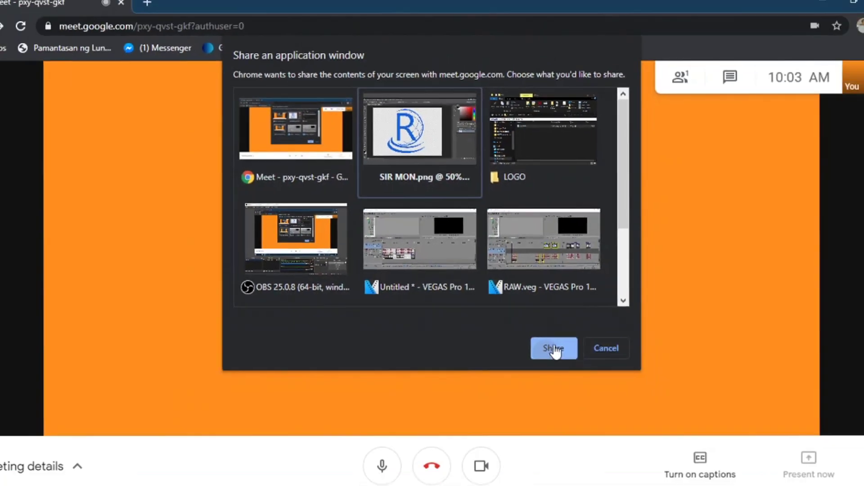
{"action": "left_click", "coordinate": [601, 452]}
{"action": "left_click", "coordinate": [517, 447]}
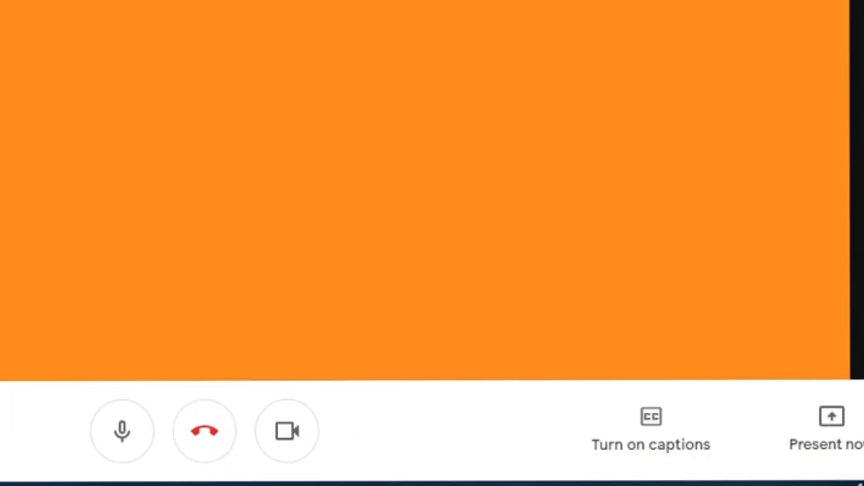
- Start presenting a Chrome tab and choose the open Meet tab as the source, with audio sharing on
{"action": "left_click", "coordinate": [723, 450]}
{"action": "left_click", "coordinate": [698, 359]}
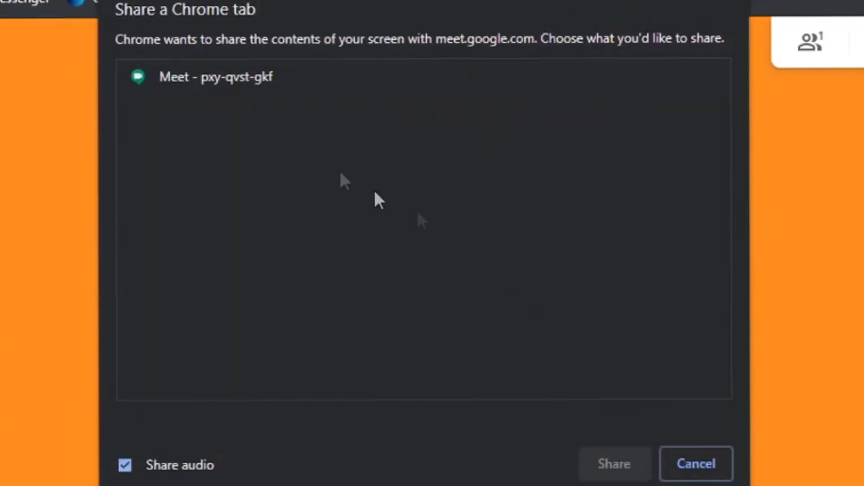
{"action": "left_click", "coordinate": [413, 89]}
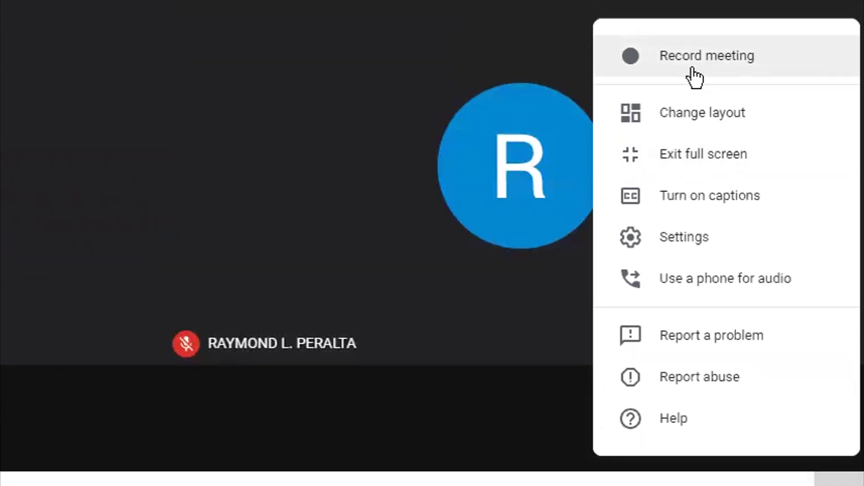
- Record the meeting, and stop the recording
{"action": "left_click", "coordinate": [691, 68]}
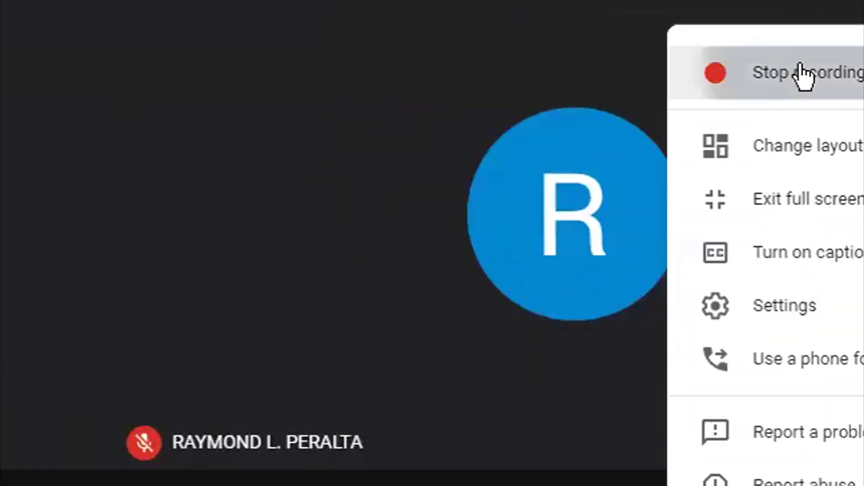
{"action": "left_click", "coordinate": [655, 61]}
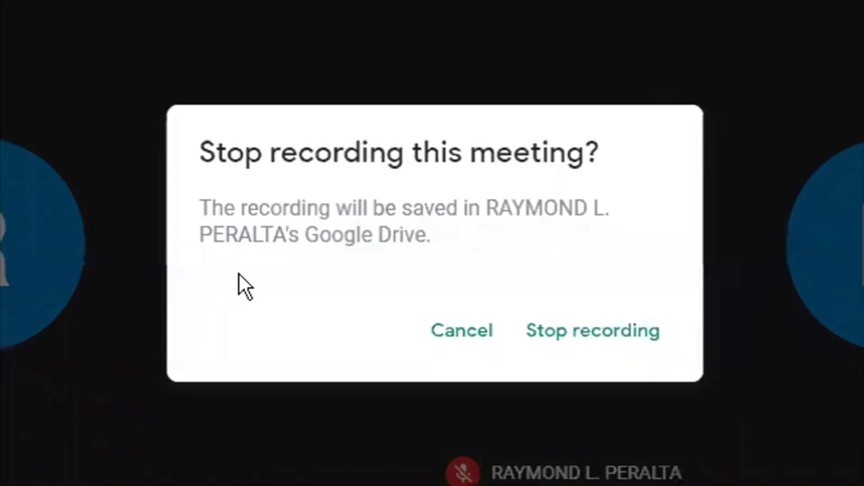
{"action": "left_click", "coordinate": [595, 333]}
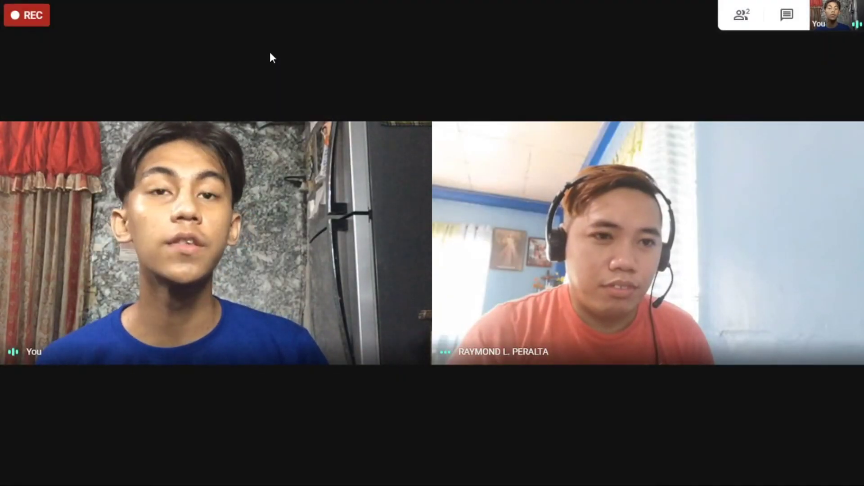
- Present the Photoshop window showing LOGO1.png to the meeting participants
{"action": "left_click", "coordinate": [767, 460]}
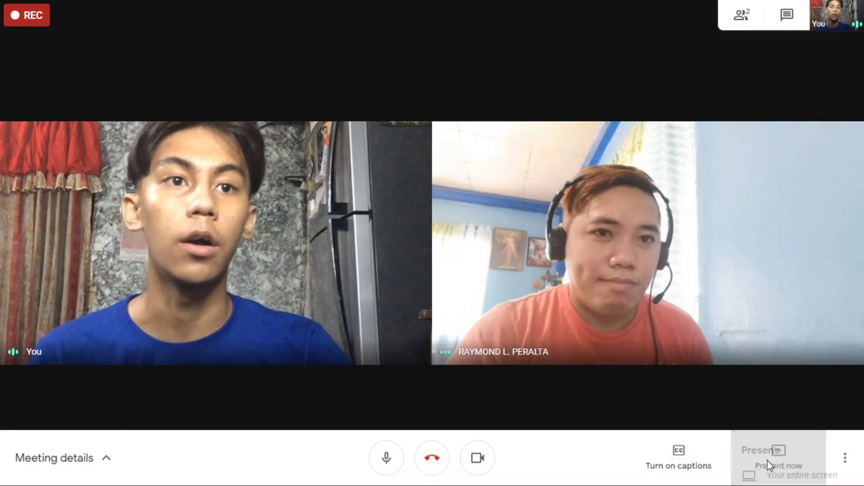
{"action": "left_click", "coordinate": [747, 373]}
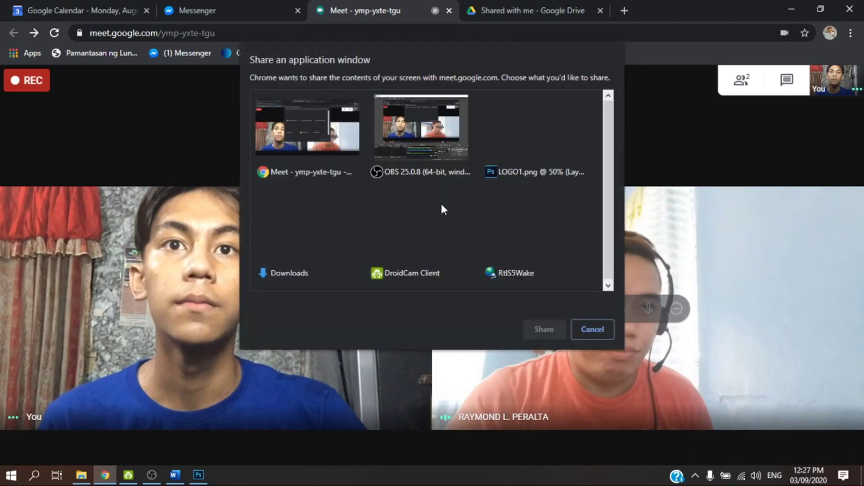
{"action": "left_click", "coordinate": [535, 131]}
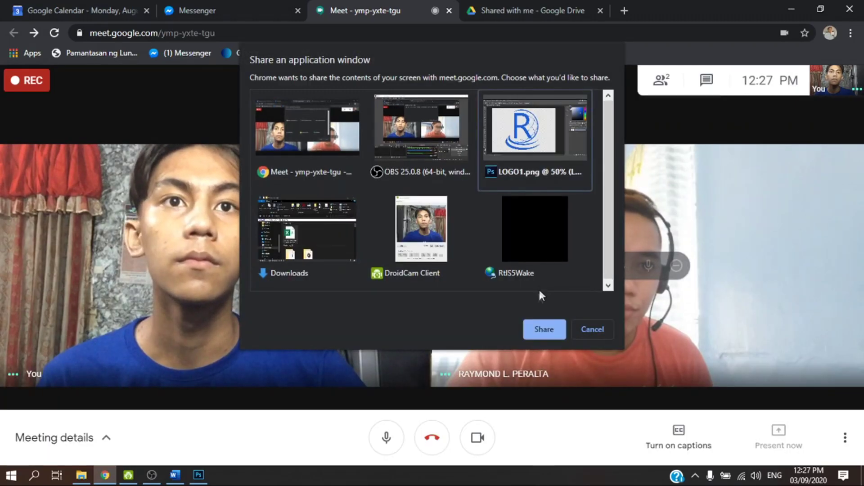
{"action": "left_click", "coordinate": [538, 331]}
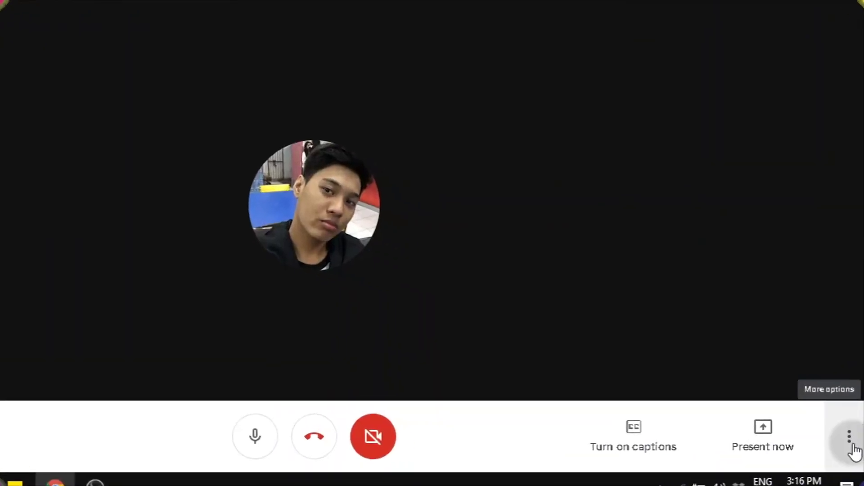
- Review the available microphones and speakers in the meeting's audio settings and test the speakers
{"action": "left_click", "coordinate": [852, 446]}
{"action": "left_click", "coordinate": [772, 254]}
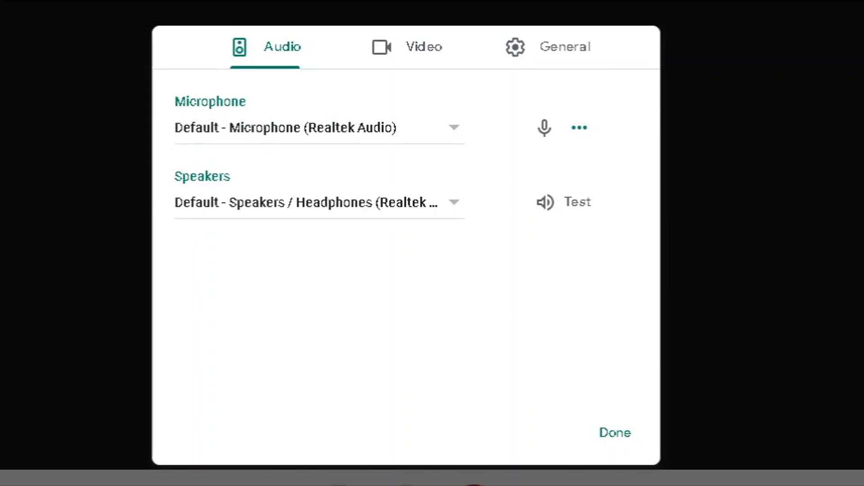
{"action": "left_click", "coordinate": [454, 131]}
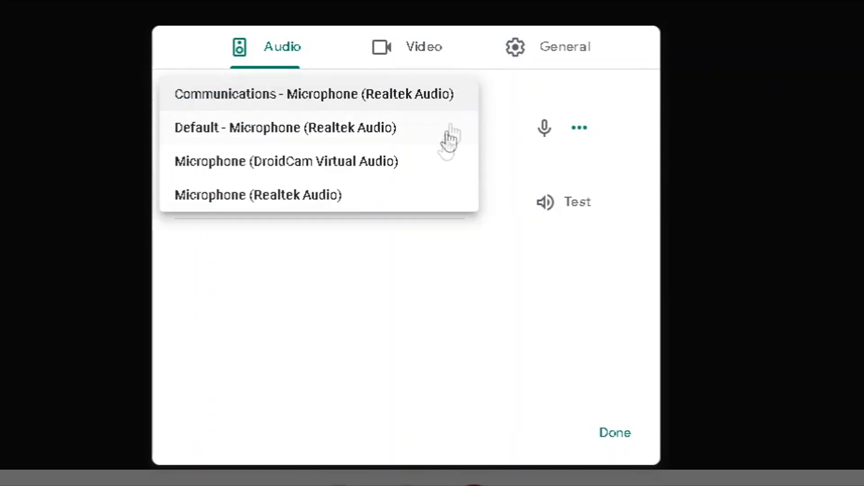
{"action": "left_click", "coordinate": [453, 221]}
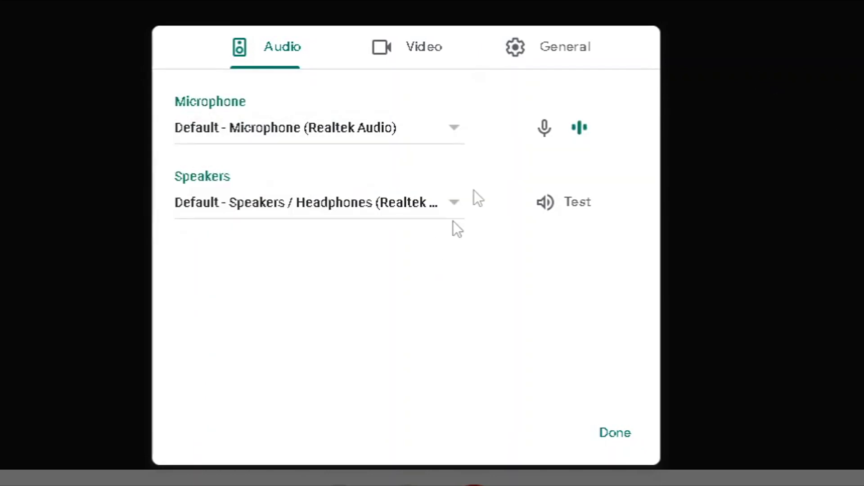
{"action": "left_click", "coordinate": [458, 206]}
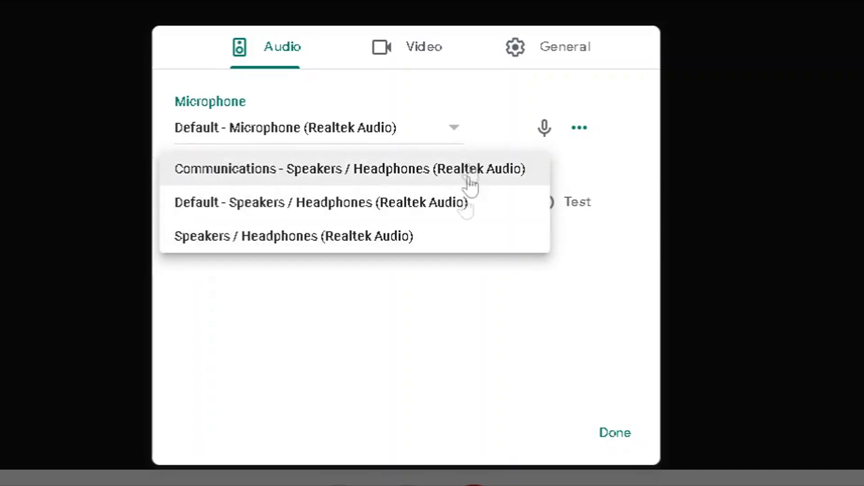
{"action": "left_click", "coordinate": [458, 282]}
{"action": "left_click", "coordinate": [550, 208]}
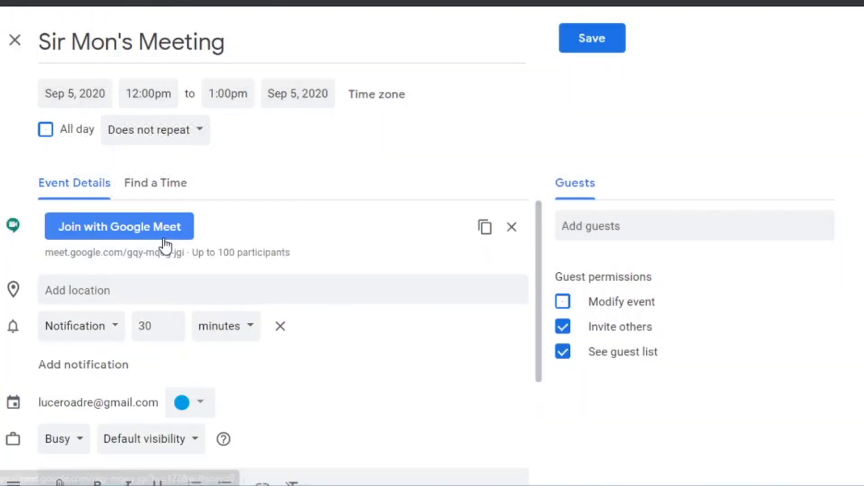
- Upload LOGO1.png from the device and attach it to the description of Sir Mon's Meeting
{"action": "scroll", "coordinate": [67, 326], "scroll_direction": "down", "scroll_amount": 3}
{"action": "left_click", "coordinate": [66, 324]}
{"action": "left_click", "coordinate": [468, 111]}
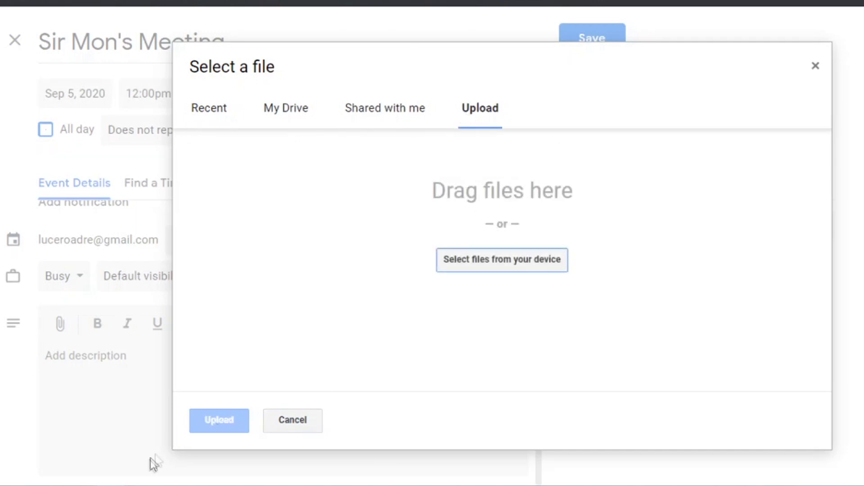
{"action": "left_click", "coordinate": [152, 466]}
{"action": "left_click_drag", "start_coordinate": [305, 218], "coordinate": [463, 412]}
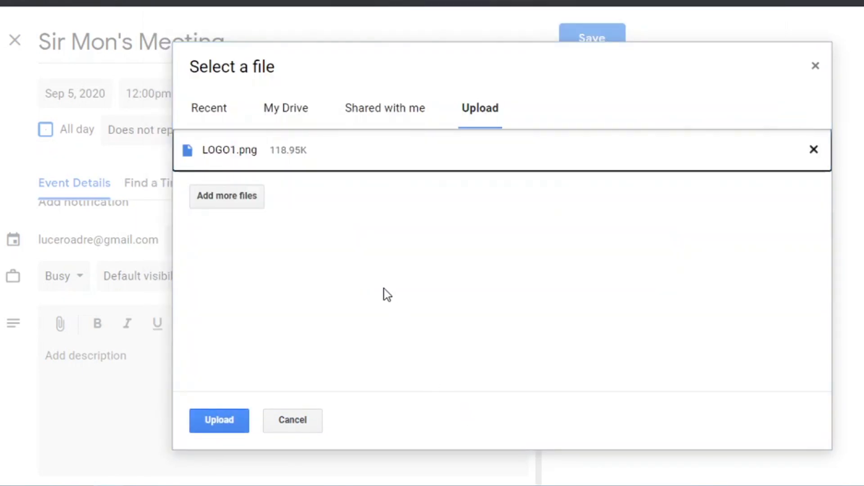
{"action": "left_click", "coordinate": [220, 426]}
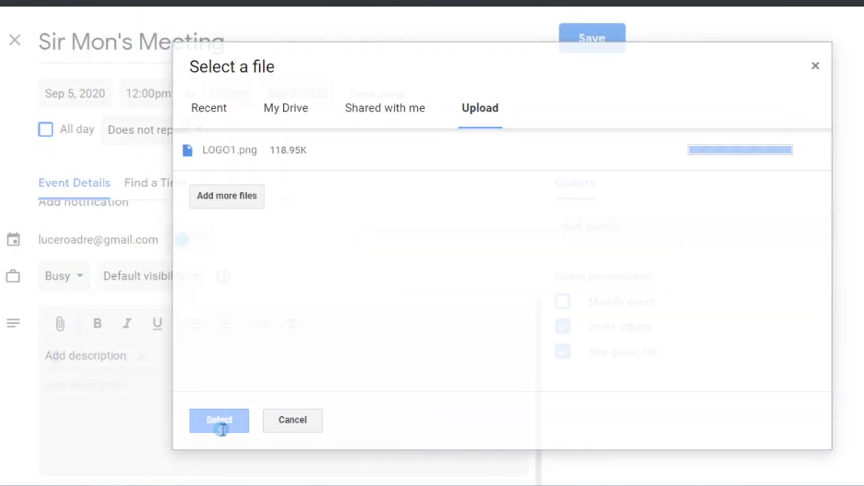
- Add the suggested contact as a guest, save the event and send the invitation email
{"action": "left_click", "coordinate": [616, 227]}
{"action": "type", "text": "rl"}
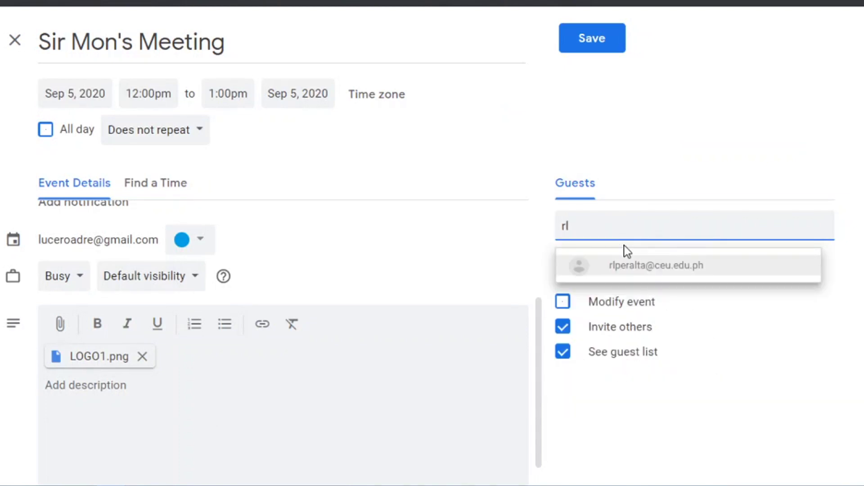
{"action": "left_click", "coordinate": [625, 266]}
{"action": "left_click", "coordinate": [609, 48]}
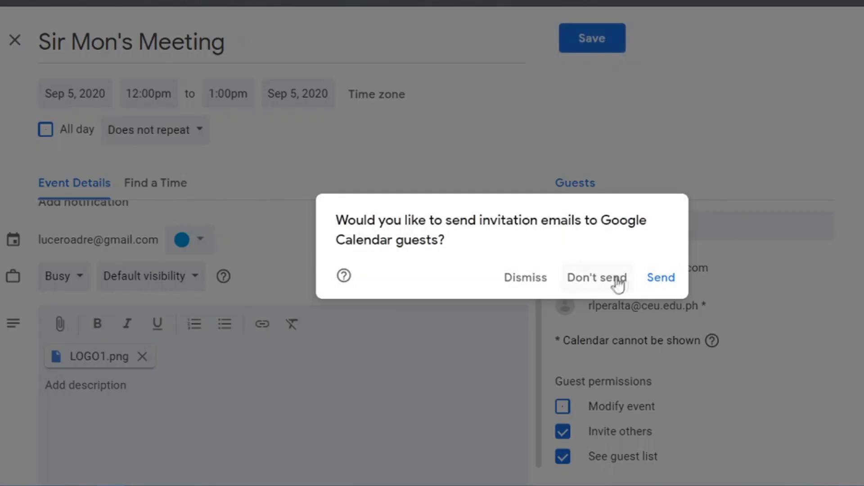
{"action": "left_click", "coordinate": [657, 288]}
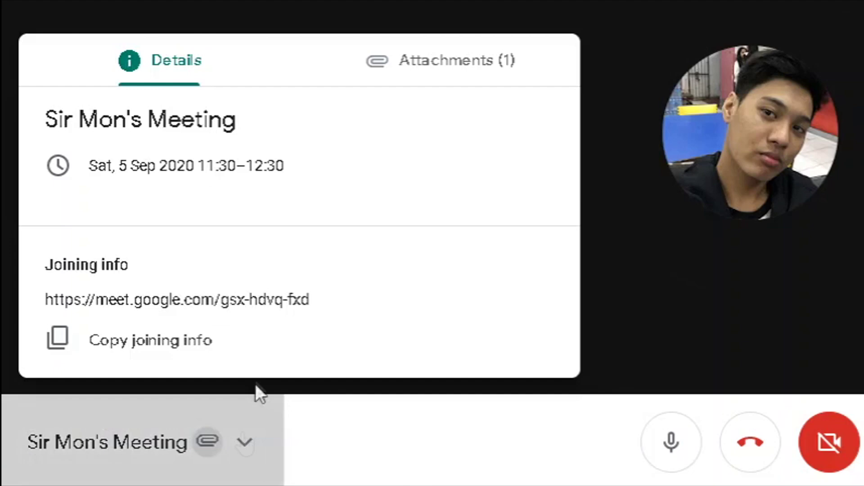
- View the attachments of Sir Mon's Meeting from within the call
{"action": "left_click", "coordinate": [424, 63]}
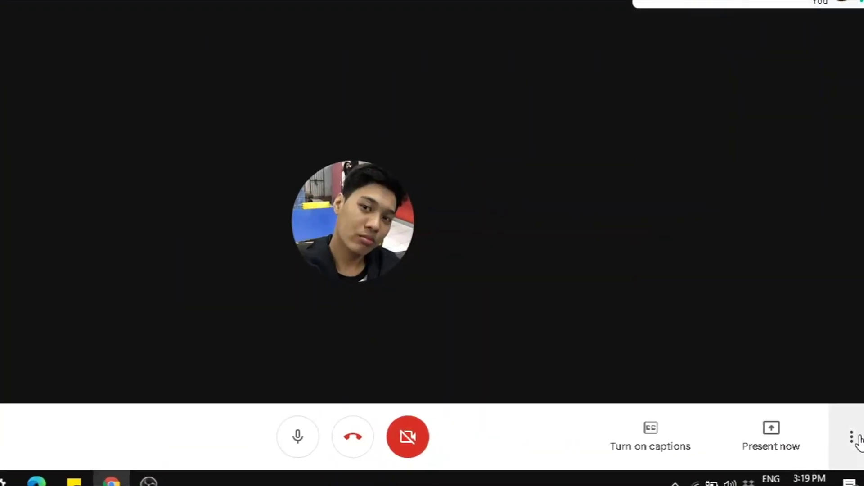
- Set both the maximum send and receive resolutions to High definition (720p) in the meeting's video settings
{"action": "left_click", "coordinate": [852, 435]}
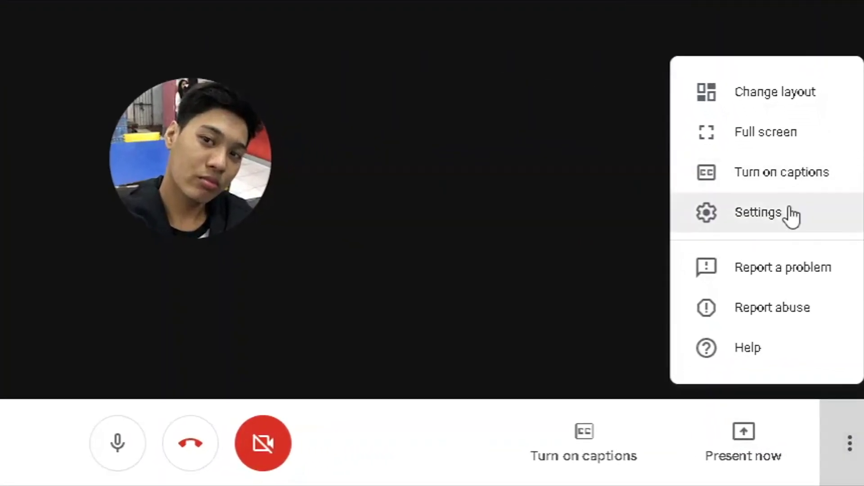
{"action": "left_click", "coordinate": [771, 214]}
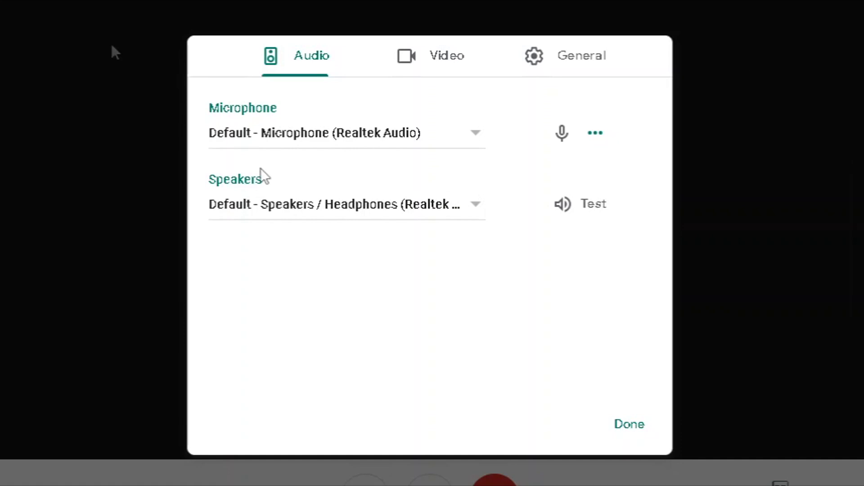
{"action": "left_click", "coordinate": [411, 64]}
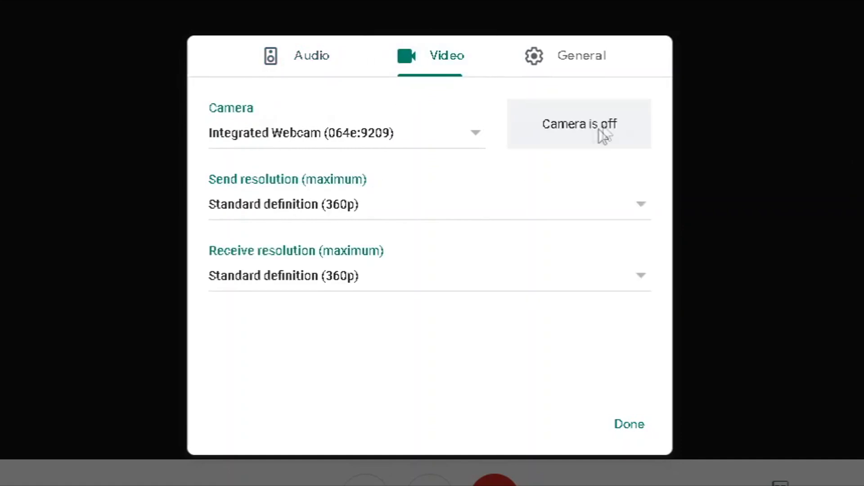
{"action": "left_click", "coordinate": [637, 206]}
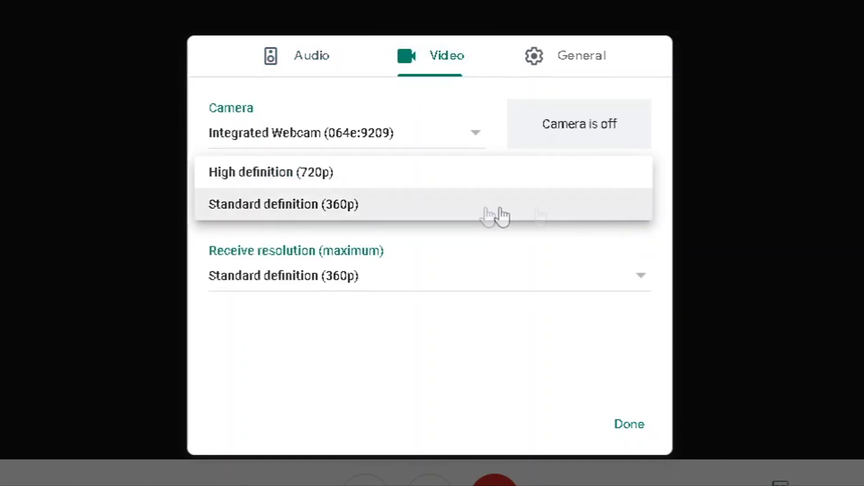
{"action": "left_click", "coordinate": [332, 175]}
{"action": "left_click", "coordinate": [640, 282]}
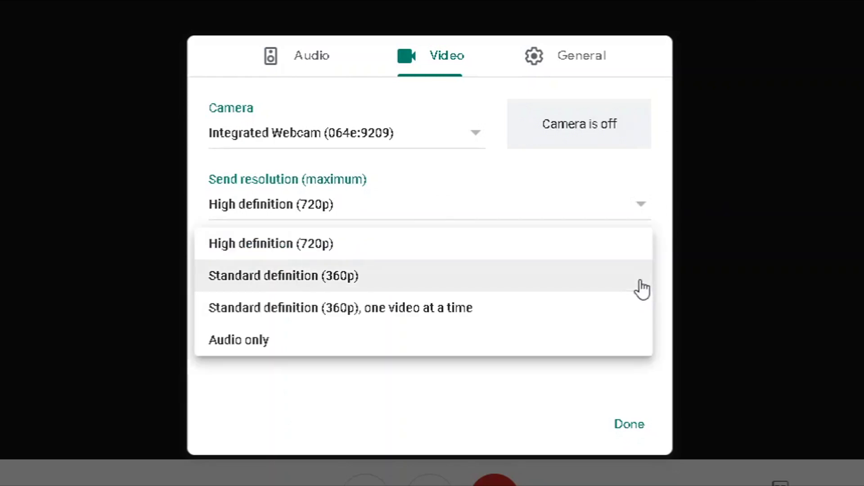
{"action": "left_click", "coordinate": [355, 246]}
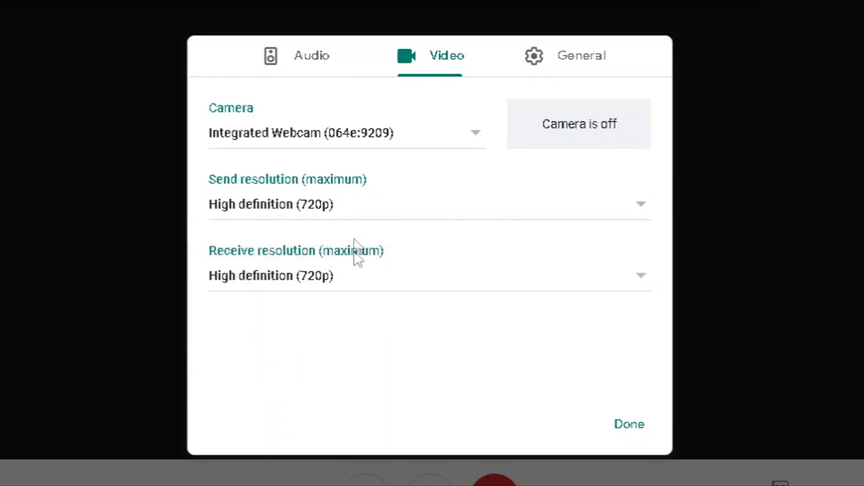
{"action": "left_click", "coordinate": [640, 431]}
- Reopen the meeting's video settings and set the maximum receive resolution to Audio only
{"action": "left_click", "coordinate": [857, 439]}
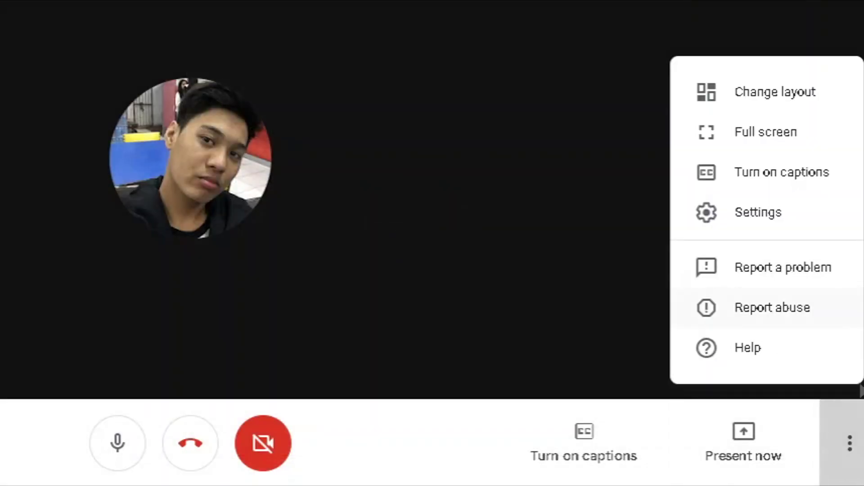
{"action": "left_click", "coordinate": [752, 222]}
{"action": "left_click", "coordinate": [446, 56]}
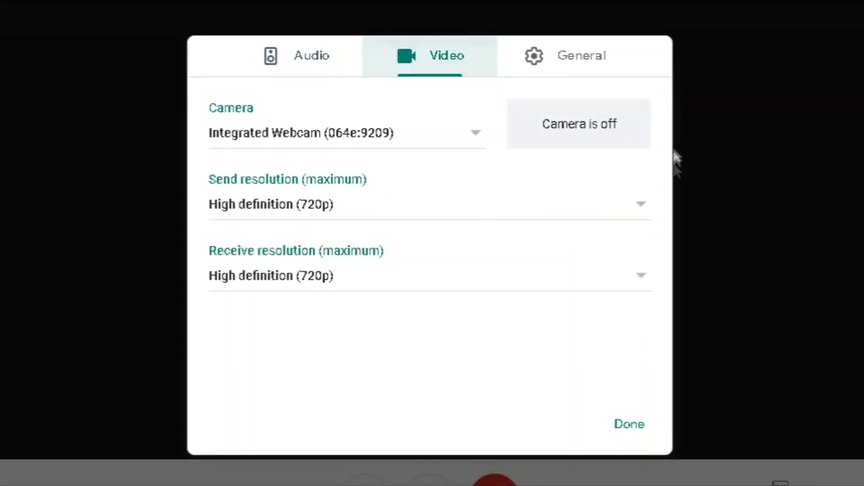
{"action": "left_click", "coordinate": [640, 216]}
{"action": "left_click", "coordinate": [640, 272]}
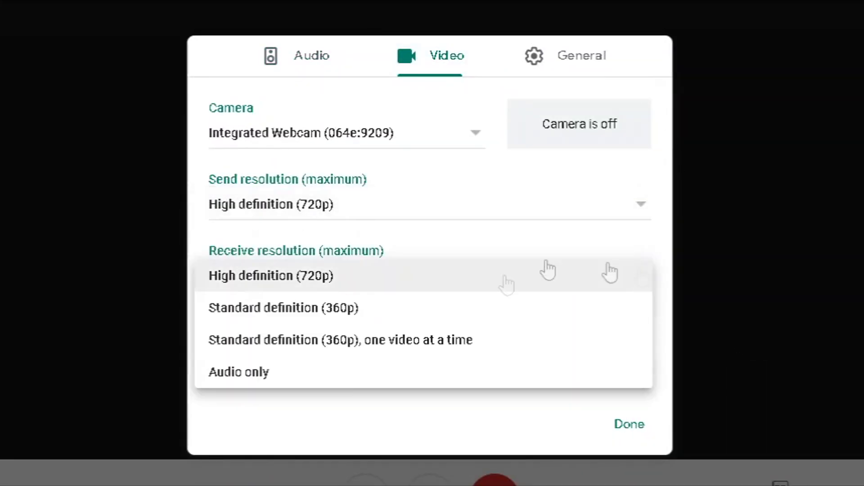
{"action": "left_click", "coordinate": [243, 376]}
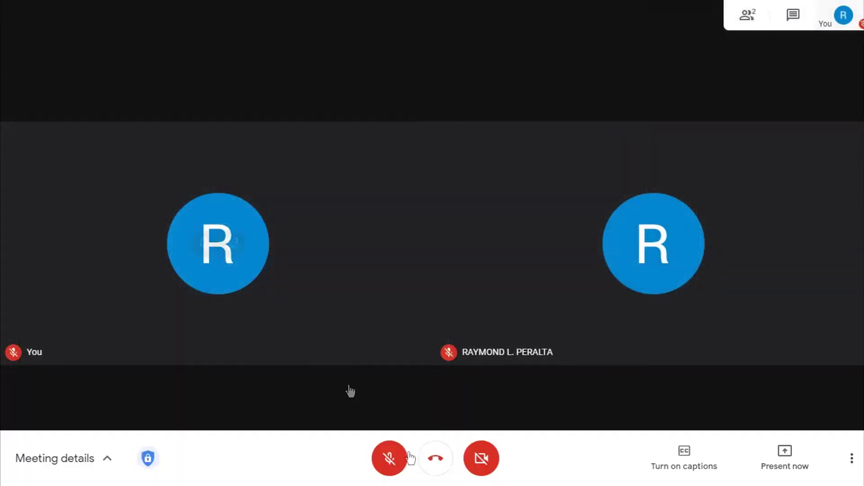
- Leave the meeting
{"action": "left_click", "coordinate": [440, 463]}
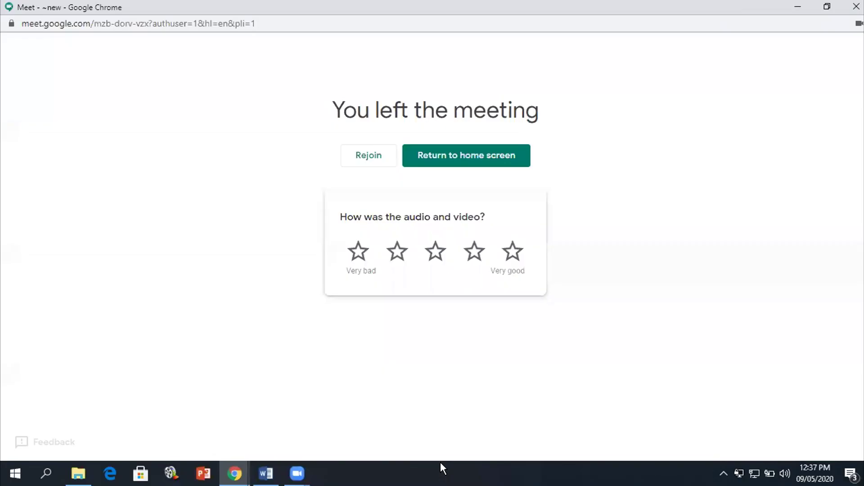